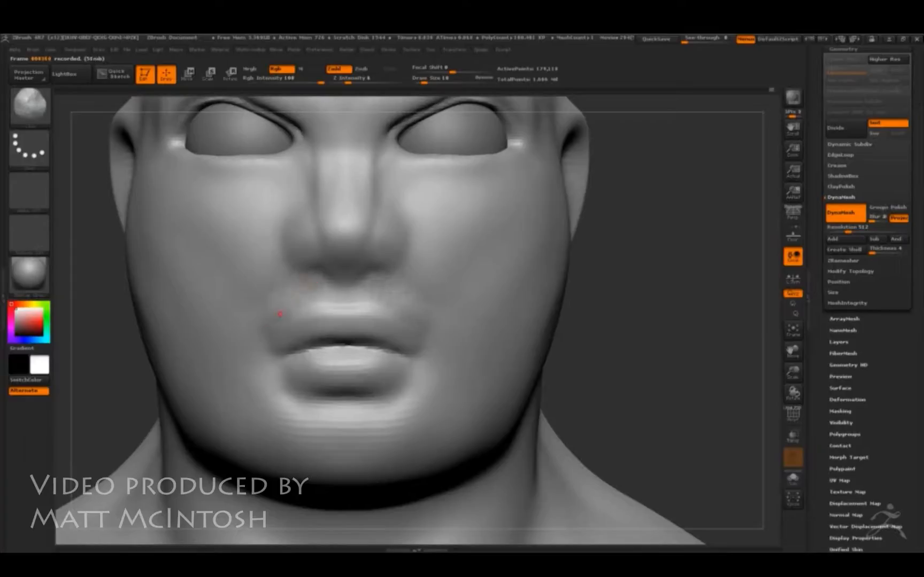
Build up the upper lip into fuller forms and smooth the skin above the mouth.
{"action": "mouse_move", "coordinate": [295, 291]}
{"action": "left_mouse_down", "text": "shift"}
{"action": "mouse_move", "coordinate": [336, 289]}
{"action": "mouse_move", "coordinate": [306, 306]}
{"action": "left_mouse_up", "text": "shift"}
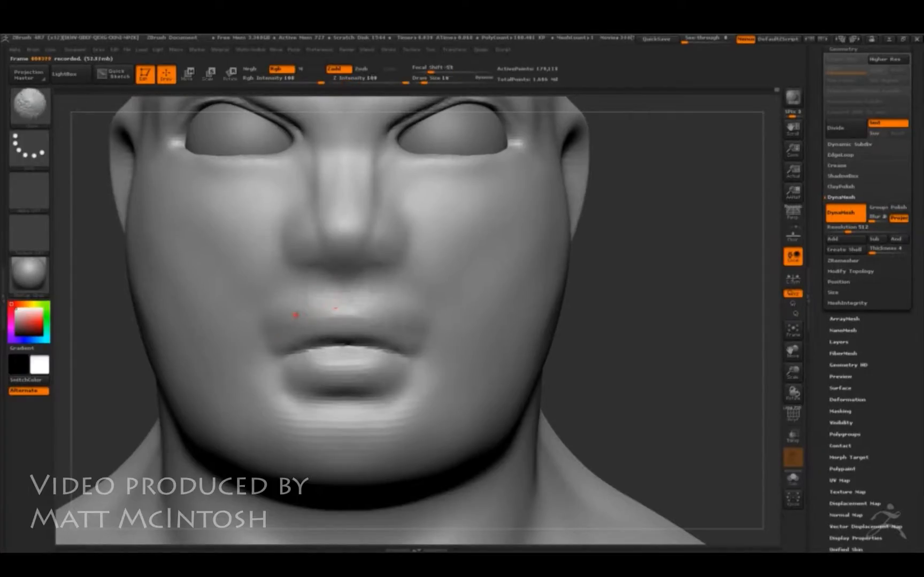
{"action": "left_click_drag", "start_coordinate": [615, 320], "coordinate": [587, 278]}
{"action": "mouse_move", "coordinate": [295, 324]}
{"action": "left_mouse_down", "text": "shift"}
{"action": "mouse_move", "coordinate": [290, 335]}
{"action": "mouse_move", "coordinate": [299, 308]}
{"action": "mouse_move", "coordinate": [268, 367]}
{"action": "mouse_move", "coordinate": [295, 377]}
{"action": "mouse_move", "coordinate": [344, 365]}
{"action": "mouse_move", "coordinate": [305, 352]}
{"action": "mouse_move", "coordinate": [357, 342]}
{"action": "mouse_move", "coordinate": [332, 358]}
{"action": "mouse_move", "coordinate": [346, 371]}
{"action": "mouse_move", "coordinate": [270, 313]}
{"action": "left_mouse_up", "text": "shift"}
{"action": "left_click_drag", "start_coordinate": [331, 323], "coordinate": [369, 320]}
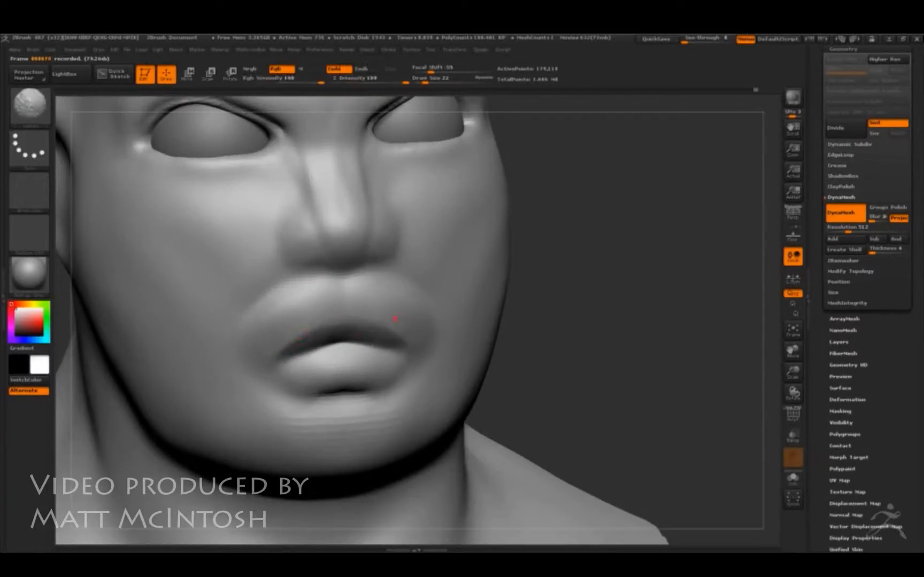
{"action": "mouse_move", "coordinate": [297, 324]}
{"action": "left_mouse_down", "text": "shift"}
{"action": "mouse_move", "coordinate": [330, 305]}
{"action": "mouse_move", "coordinate": [317, 296]}
{"action": "mouse_move", "coordinate": [308, 342]}
{"action": "mouse_move", "coordinate": [346, 373]}
{"action": "mouse_move", "coordinate": [303, 362]}
{"action": "mouse_move", "coordinate": [336, 367]}
{"action": "mouse_move", "coordinate": [303, 360]}
{"action": "mouse_move", "coordinate": [336, 351]}
{"action": "left_mouse_up", "text": "shift"}
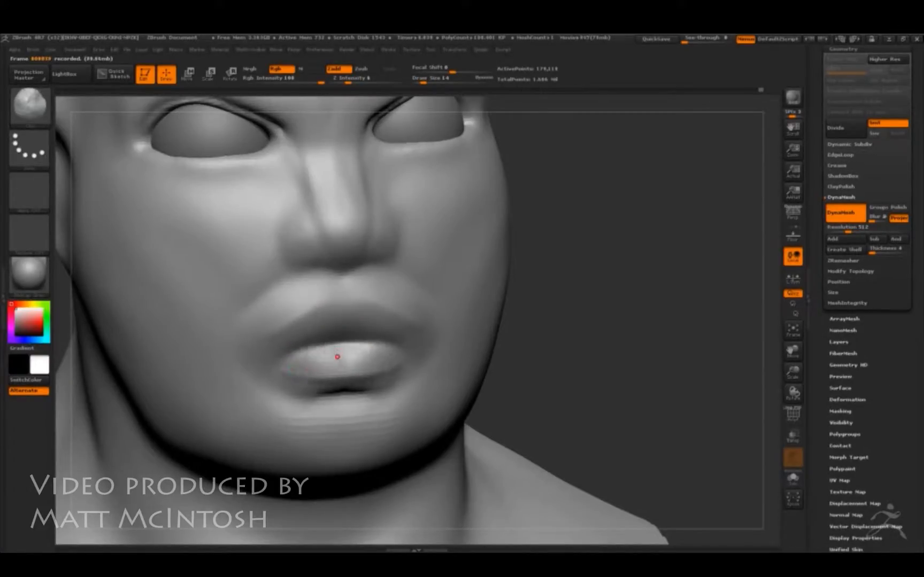
Refine the lip contours and mouth corners, smoothing the transitions into the surrounding cheeks and chin.
{"action": "left_click_drag", "start_coordinate": [524, 276], "coordinate": [563, 276]}
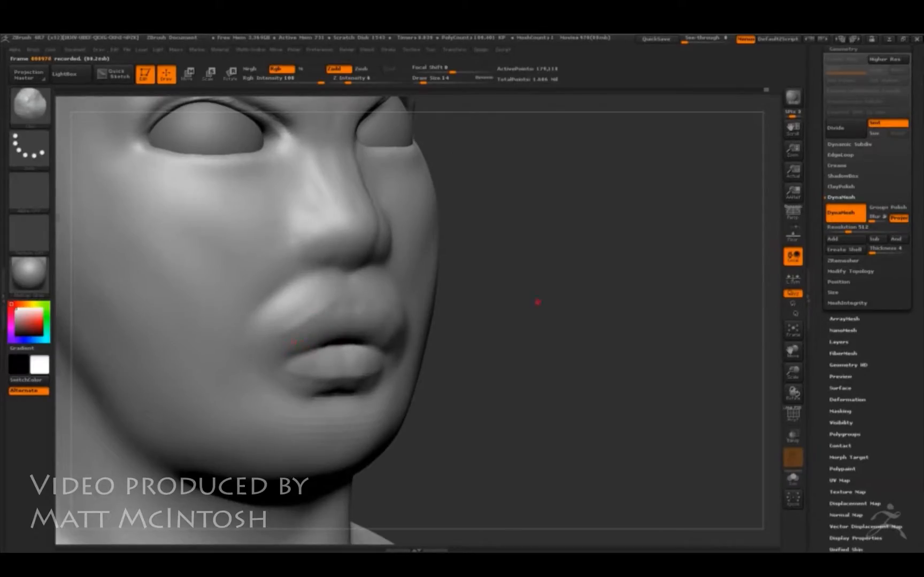
{"action": "left_click_drag", "start_coordinate": [294, 342], "coordinate": [305, 314], "text": "shift"}
{"action": "key", "text": "shift"}
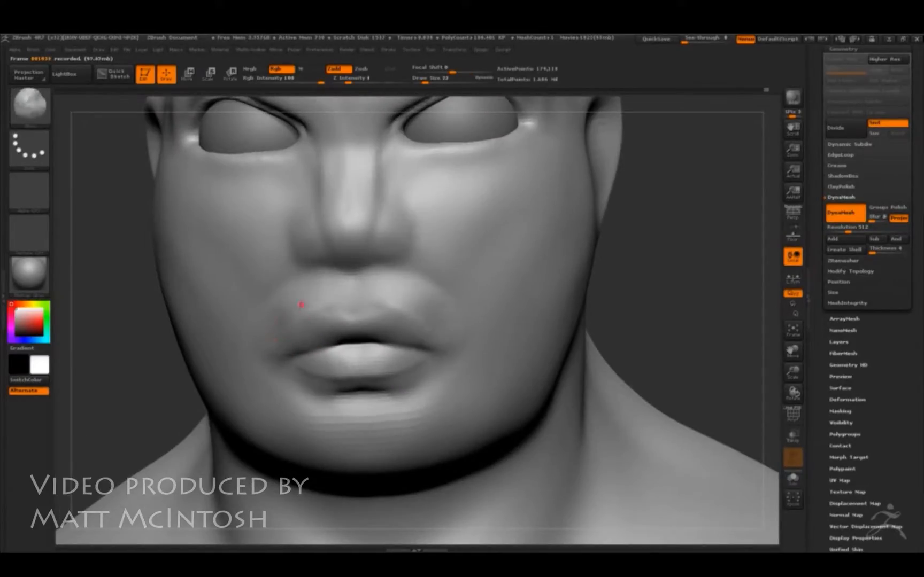
{"action": "mouse_move", "coordinate": [119, 330]}
{"action": "left_mouse_down"}
{"action": "mouse_move", "coordinate": [342, 304]}
{"action": "mouse_move", "coordinate": [338, 289]}
{"action": "left_mouse_up"}
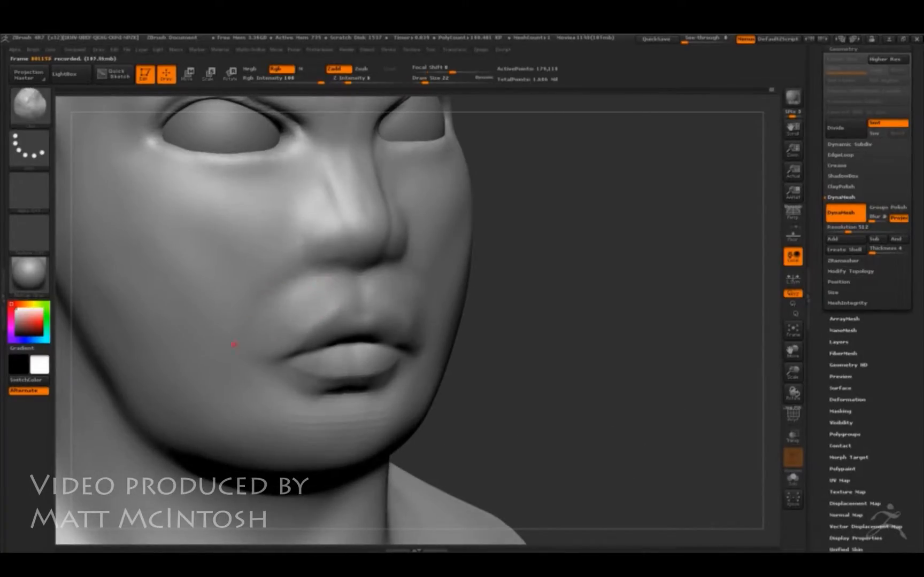
{"action": "left_click_drag", "start_coordinate": [265, 283], "coordinate": [250, 269], "text": "shift"}
{"action": "mouse_move", "coordinate": [253, 360]}
{"action": "left_mouse_down"}
{"action": "mouse_move", "coordinate": [264, 356]}
{"action": "mouse_move", "coordinate": [268, 371]}
{"action": "mouse_move", "coordinate": [330, 422]}
{"action": "mouse_move", "coordinate": [375, 398]}
{"action": "left_mouse_up"}
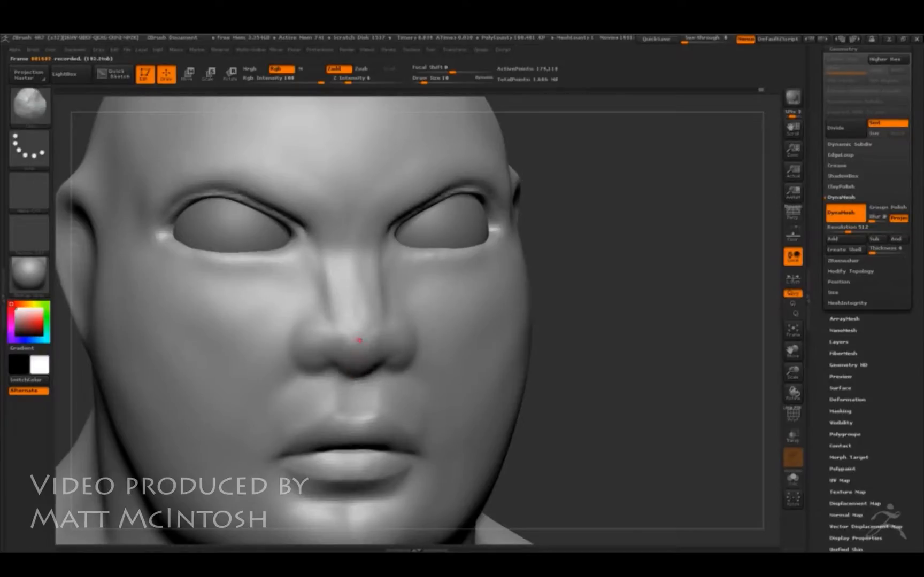
Build up the nose bridge and tip with the Clay brush and smooth the adjoining cheeks.
{"action": "left_click_drag", "start_coordinate": [343, 304], "coordinate": [357, 358]}
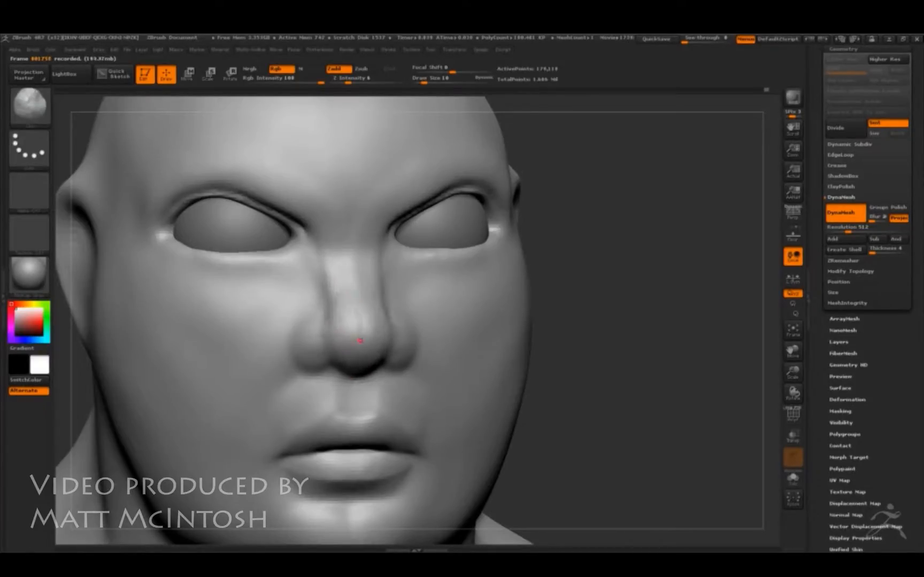
{"action": "mouse_move", "coordinate": [338, 293]}
{"action": "left_mouse_down"}
{"action": "mouse_move", "coordinate": [325, 254]}
{"action": "mouse_move", "coordinate": [334, 239]}
{"action": "mouse_move", "coordinate": [306, 262]}
{"action": "mouse_move", "coordinate": [317, 273]}
{"action": "mouse_move", "coordinate": [285, 309]}
{"action": "mouse_move", "coordinate": [239, 342]}
{"action": "mouse_move", "coordinate": [326, 263]}
{"action": "left_mouse_up"}
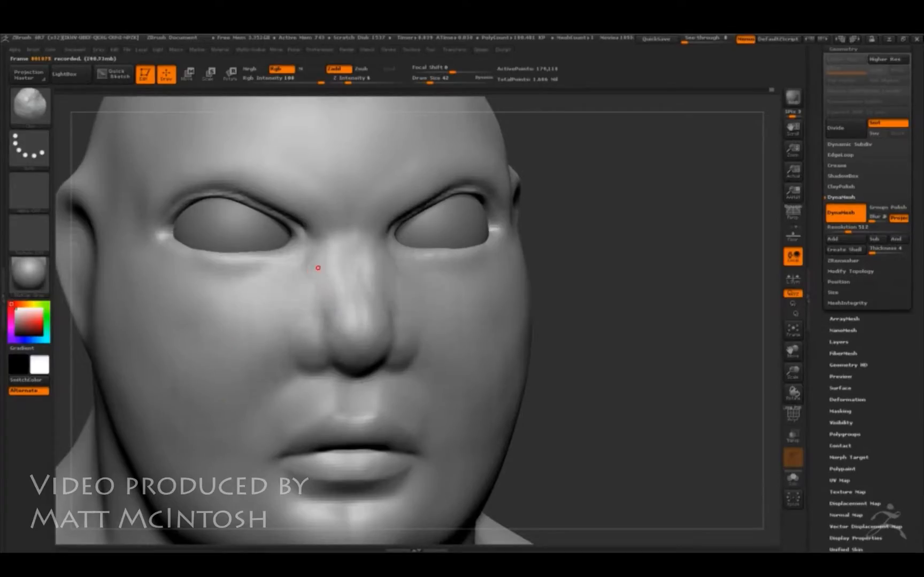
{"action": "left_click_drag", "start_coordinate": [196, 423], "coordinate": [208, 487], "text": "shift"}
{"action": "mouse_move", "coordinate": [682, 327]}
{"action": "left_mouse_down"}
{"action": "mouse_move", "coordinate": [660, 326]}
{"action": "mouse_move", "coordinate": [727, 328]}
{"action": "left_mouse_up"}
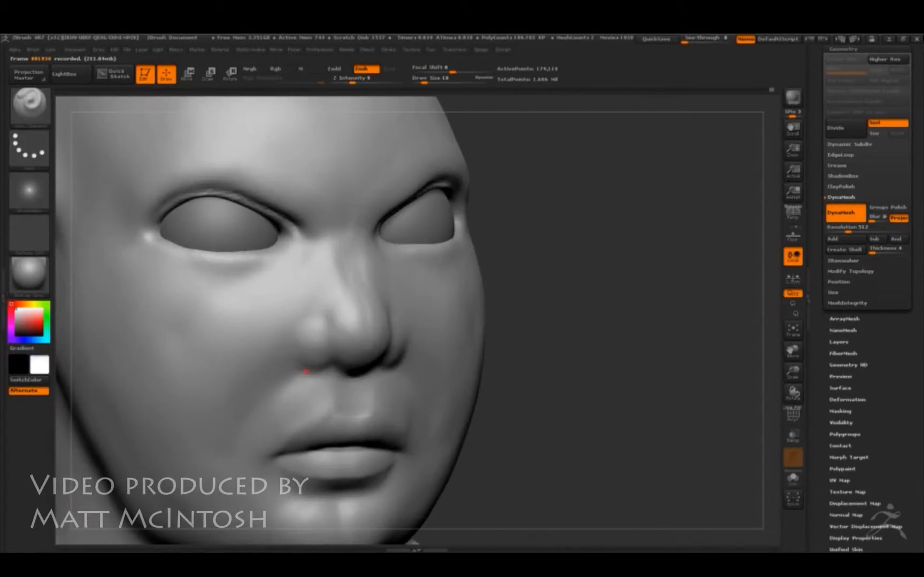
Carve the creases around the nostril wings and down the nasolabial folds, smoothing the skin beside them.
{"action": "mouse_move", "coordinate": [301, 317]}
{"action": "left_mouse_down"}
{"action": "mouse_move", "coordinate": [326, 314]}
{"action": "mouse_move", "coordinate": [323, 303]}
{"action": "left_mouse_up"}
{"action": "mouse_move", "coordinate": [497, 342]}
{"action": "left_mouse_down"}
{"action": "mouse_move", "coordinate": [584, 228]}
{"action": "mouse_move", "coordinate": [308, 373]}
{"action": "left_mouse_up"}
{"action": "mouse_move", "coordinate": [247, 376]}
{"action": "left_mouse_down"}
{"action": "mouse_move", "coordinate": [286, 331]}
{"action": "mouse_move", "coordinate": [322, 317]}
{"action": "left_mouse_up"}
{"action": "mouse_move", "coordinate": [626, 251]}
{"action": "left_mouse_down"}
{"action": "mouse_move", "coordinate": [571, 249]}
{"action": "mouse_move", "coordinate": [623, 256]}
{"action": "left_mouse_up"}
{"action": "left_click_drag", "start_coordinate": [238, 425], "coordinate": [255, 375], "text": "shift"}
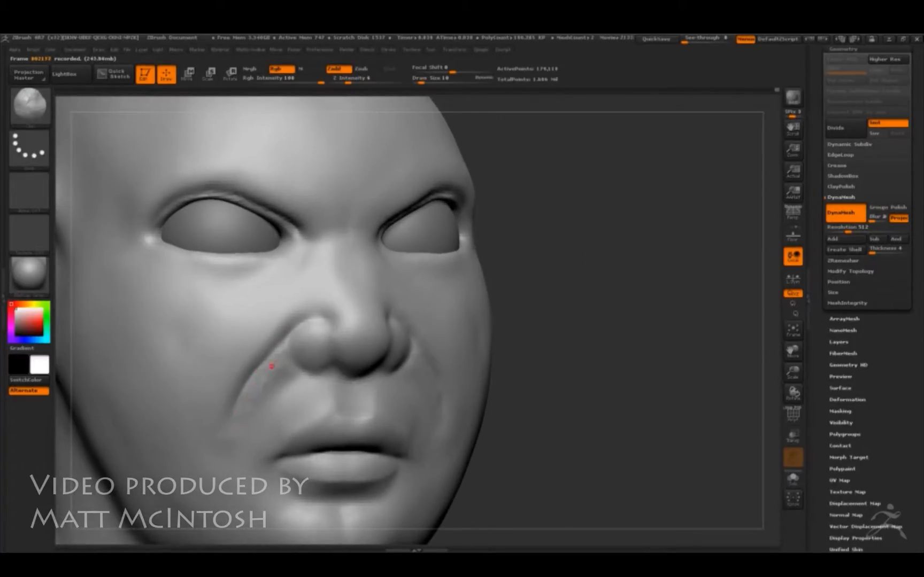
{"action": "mouse_move", "coordinate": [240, 420]}
{"action": "left_mouse_down", "text": "shift"}
{"action": "mouse_move", "coordinate": [259, 392]}
{"action": "mouse_move", "coordinate": [316, 388]}
{"action": "left_mouse_up", "text": "shift"}
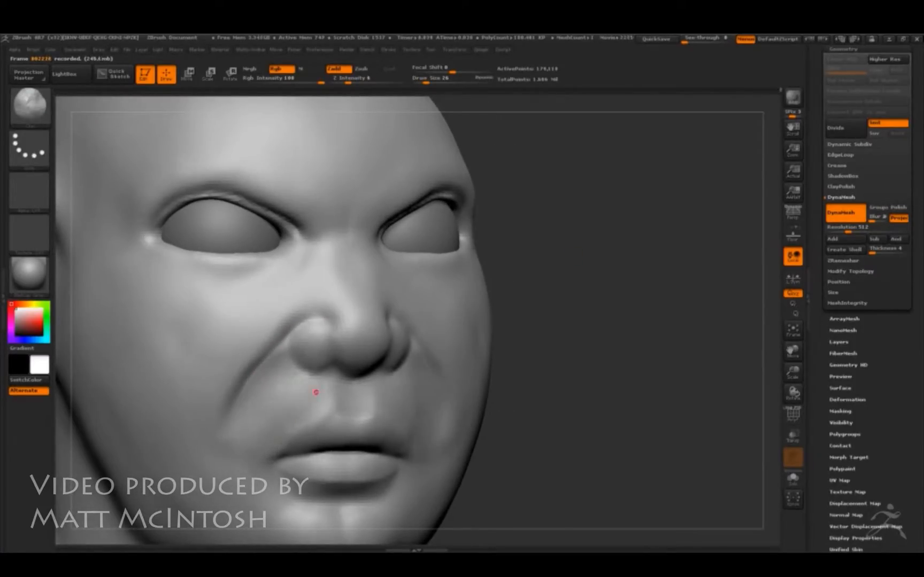
Refine the side of the nose and carve the fold past the mouth corner toward the chin.
{"action": "left_click_drag", "start_coordinate": [625, 289], "coordinate": [567, 337]}
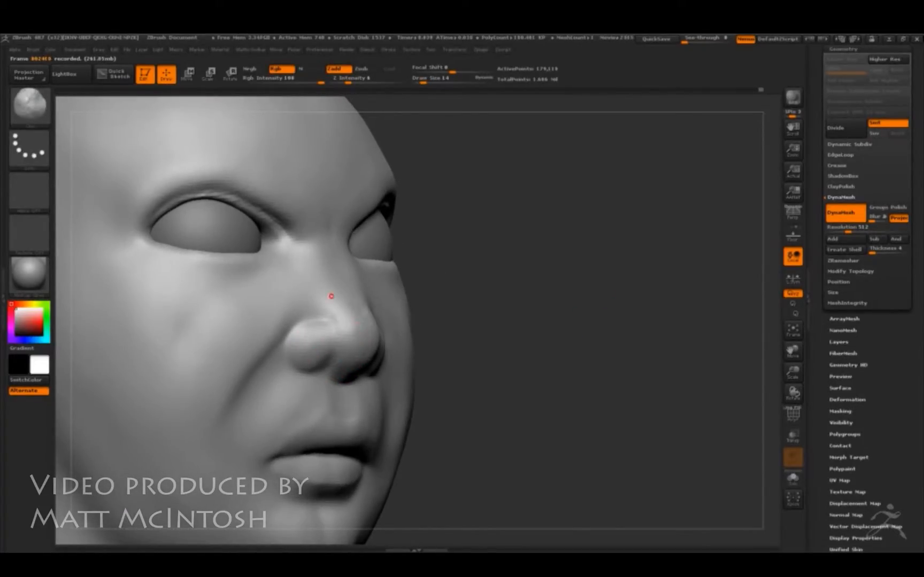
{"action": "left_click_drag", "start_coordinate": [334, 248], "coordinate": [326, 306]}
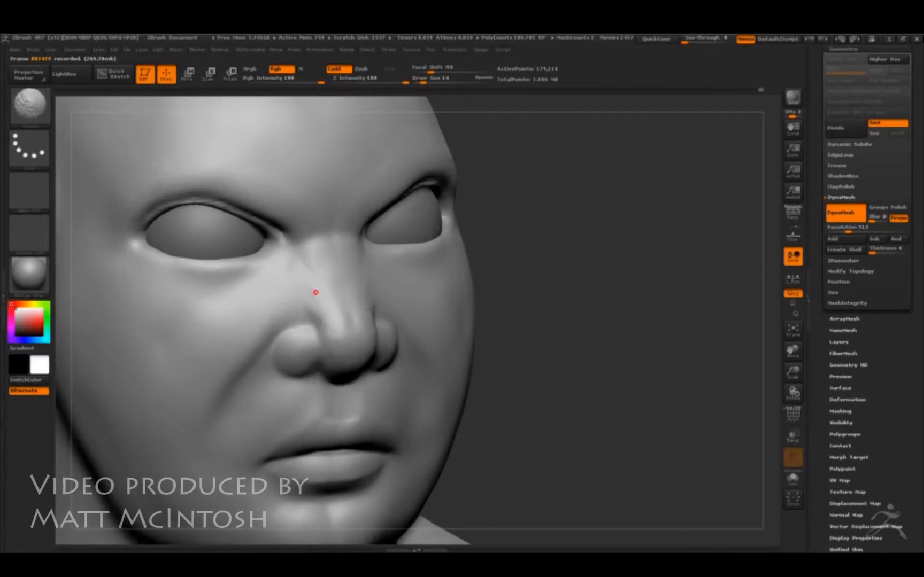
{"action": "mouse_move", "coordinate": [593, 369]}
{"action": "left_mouse_down", "text": "alt"}
{"action": "mouse_move", "coordinate": [593, 196]}
{"action": "mouse_move", "coordinate": [605, 202]}
{"action": "left_mouse_up", "text": "alt"}
{"action": "left_click_drag", "start_coordinate": [277, 185], "coordinate": [208, 297]}
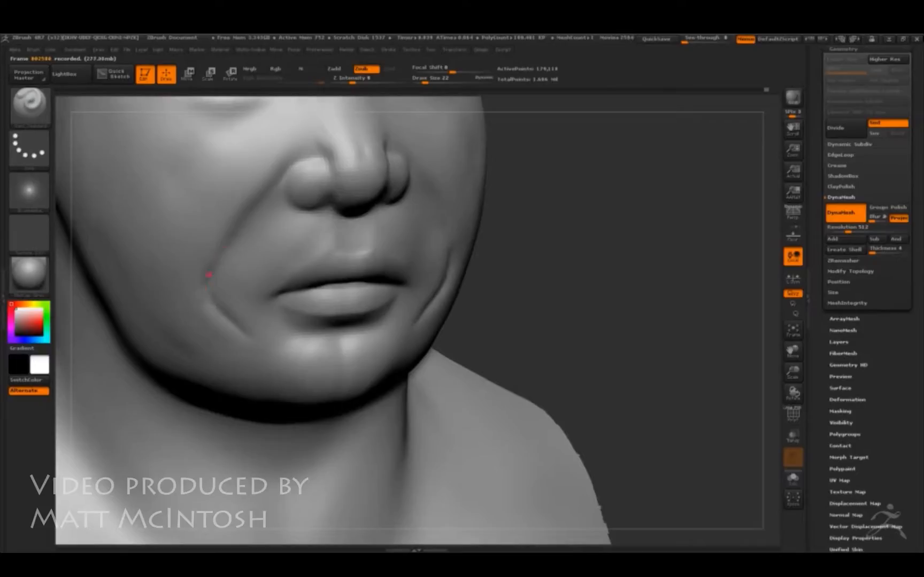
{"action": "left_click_drag", "start_coordinate": [210, 301], "coordinate": [258, 336], "text": "shift"}
Reshape the ear's outer contour and upper rim with the Move brush from the side of the head.
{"action": "key", "text": "f"}
{"action": "mouse_move", "coordinate": [711, 251]}
{"action": "left_mouse_down"}
{"action": "mouse_move", "coordinate": [623, 248]}
{"action": "mouse_move", "coordinate": [630, 265]}
{"action": "mouse_move", "coordinate": [545, 262]}
{"action": "left_mouse_up"}
{"action": "mouse_move", "coordinate": [631, 264]}
{"action": "left_mouse_down", "text": "alt"}
{"action": "mouse_move", "coordinate": [631, 321]}
{"action": "mouse_move", "coordinate": [367, 335]}
{"action": "left_mouse_up", "text": "alt"}
{"action": "key", "text": "b"}
{"action": "key", "text": "m"}
{"action": "key", "text": "v"}
{"action": "mouse_move", "coordinate": [354, 321]}
{"action": "left_mouse_down"}
{"action": "mouse_move", "coordinate": [367, 334]}
{"action": "mouse_move", "coordinate": [330, 336]}
{"action": "left_mouse_up"}
{"action": "left_click_drag", "start_coordinate": [375, 300], "coordinate": [371, 291]}
{"action": "left_click_drag", "start_coordinate": [382, 240], "coordinate": [391, 230]}
{"action": "left_click_drag", "start_coordinate": [370, 185], "coordinate": [380, 176]}
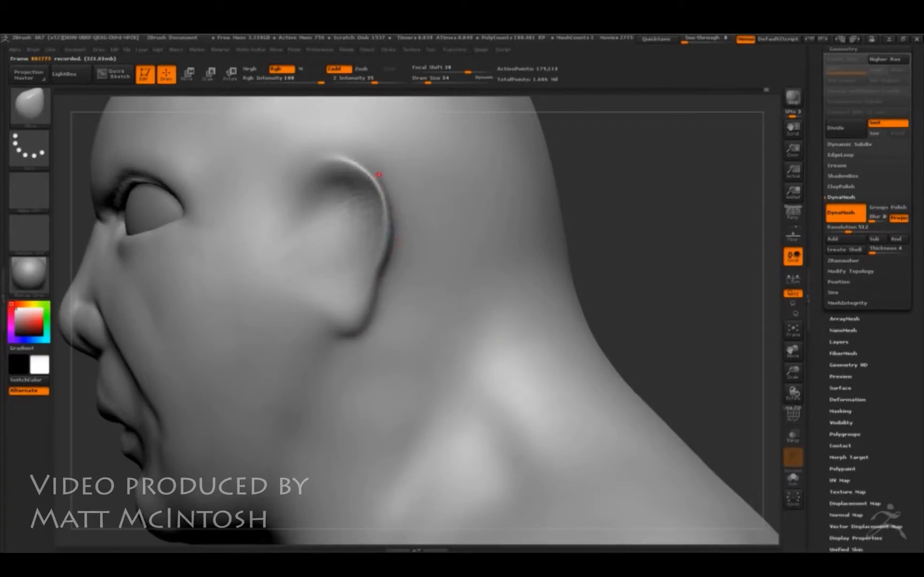
{"action": "left_click_drag", "start_coordinate": [383, 267], "coordinate": [379, 264]}
{"action": "left_click_drag", "start_coordinate": [357, 178], "coordinate": [357, 171]}
{"action": "left_click_drag", "start_coordinate": [331, 187], "coordinate": [328, 202]}
Shape the inner ear folds and the ear hollow with a smaller Move brush.
{"action": "key", "text": "bracketleft"}
{"action": "key", "text": "bracketleft"}
{"action": "left_click_drag", "start_coordinate": [310, 252], "coordinate": [335, 238]}
{"action": "left_click_drag", "start_coordinate": [344, 239], "coordinate": [352, 255]}
{"action": "left_click_drag", "start_coordinate": [369, 210], "coordinate": [351, 212]}
Carve the crease around the back of the ear and the earlobe with the Dam Standard brush.
{"action": "mouse_move", "coordinate": [679, 194]}
{"action": "left_mouse_down"}
{"action": "mouse_move", "coordinate": [620, 196]}
{"action": "mouse_move", "coordinate": [639, 199]}
{"action": "left_mouse_up"}
{"action": "key", "text": "b"}
{"action": "key", "text": "d"}
{"action": "key", "text": "s"}
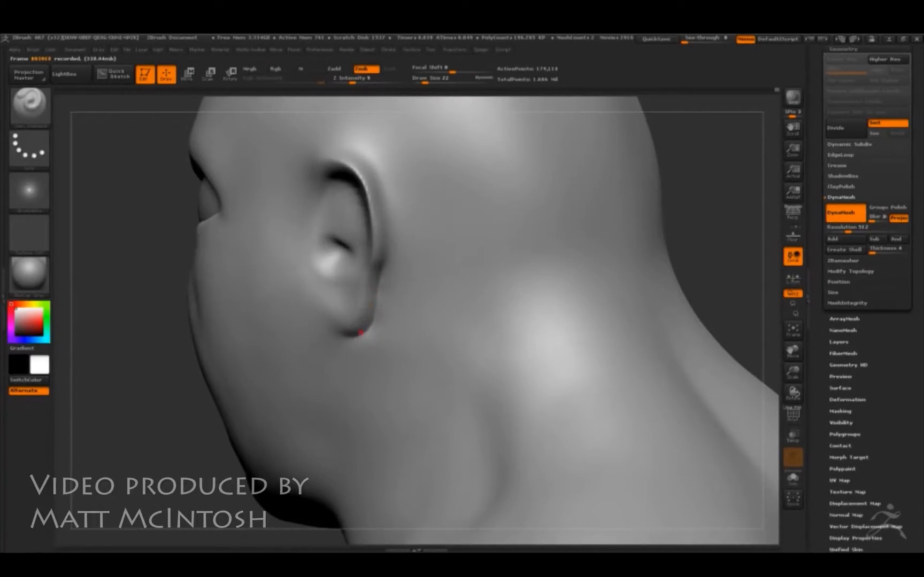
{"action": "left_click_drag", "start_coordinate": [716, 203], "coordinate": [682, 205]}
Fill the area behind and below the earlobe with a larger Clay brush and smooth it.
{"action": "key", "text": "b"}
{"action": "key", "text": "c"}
{"action": "key", "text": "l"}
{"action": "key", "text": "bracketright"}
{"action": "left_click_drag", "start_coordinate": [359, 351], "coordinate": [381, 349]}
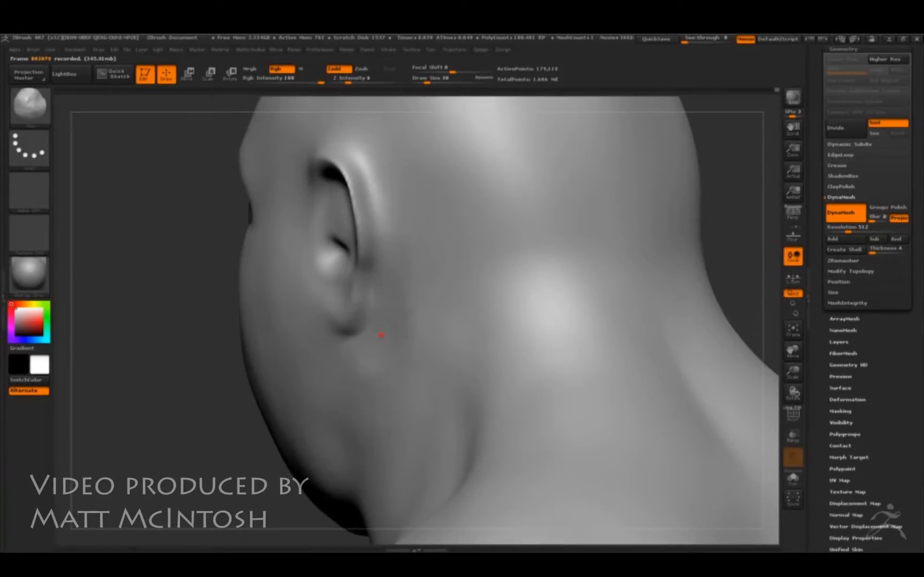
{"action": "left_click_drag", "start_coordinate": [719, 204], "coordinate": [754, 206]}
{"action": "left_click_drag", "start_coordinate": [402, 337], "coordinate": [401, 355], "text": "shift"}
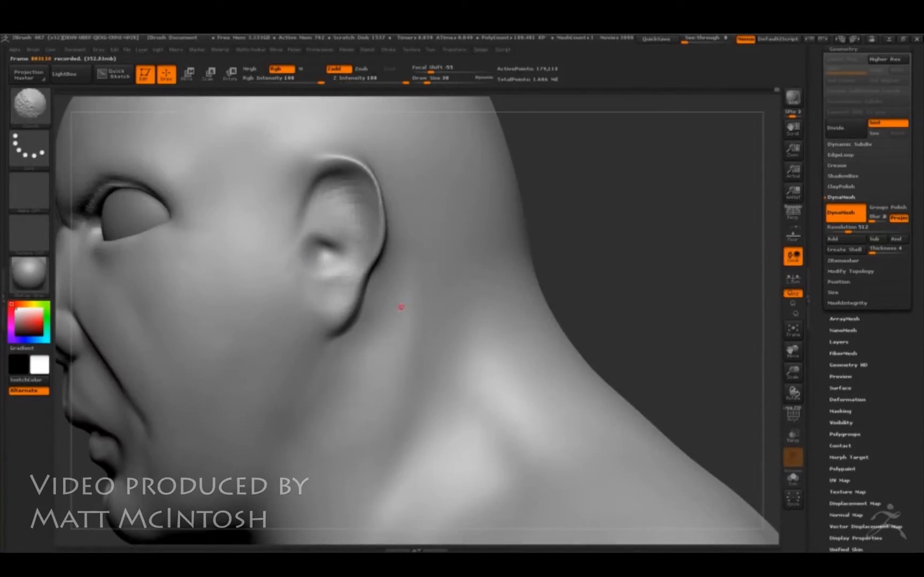
Pull out the back of the ear and thicken its outer rim down to the lobe.
{"action": "left_click_drag", "start_coordinate": [711, 182], "coordinate": [336, 272]}
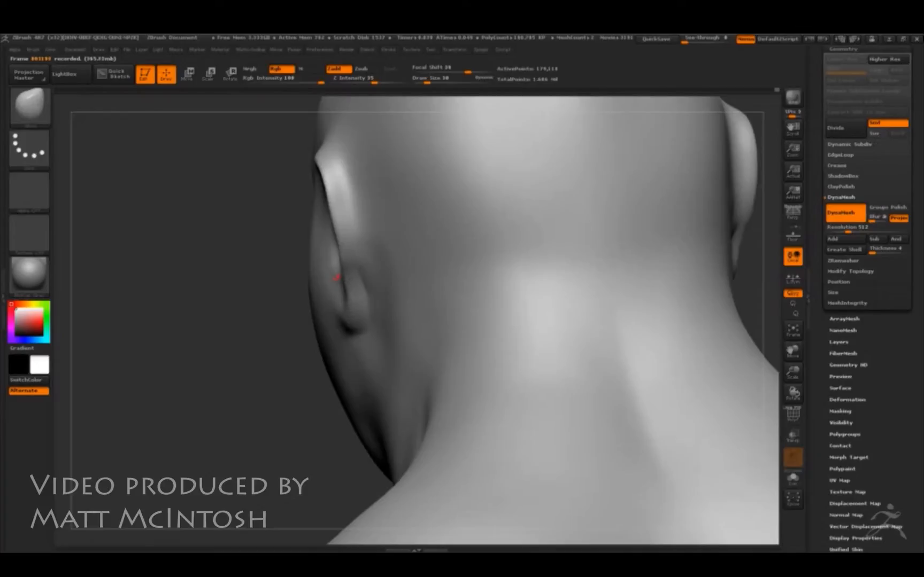
{"action": "left_click_drag", "start_coordinate": [223, 167], "coordinate": [268, 324]}
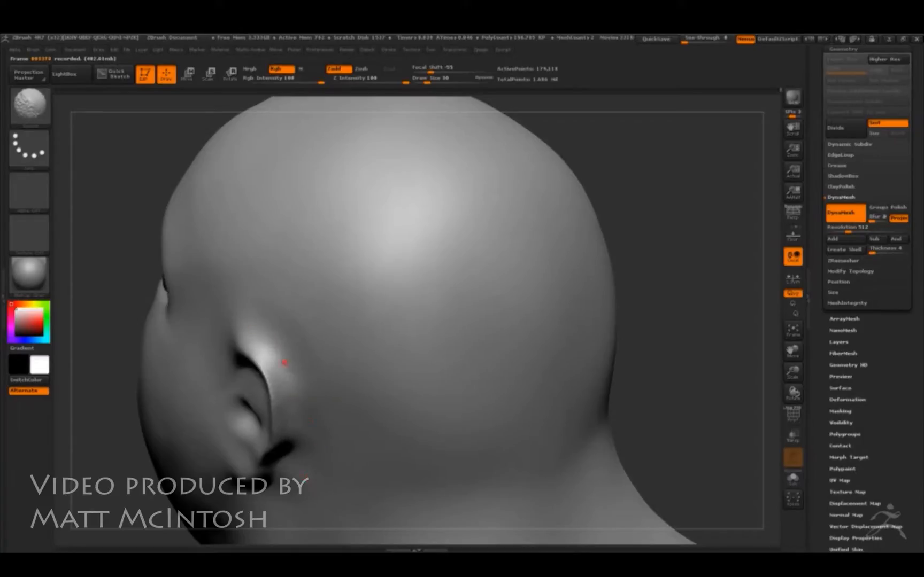
{"action": "mouse_move", "coordinate": [330, 435]}
{"action": "left_mouse_down"}
{"action": "mouse_move", "coordinate": [721, 233]}
{"action": "mouse_move", "coordinate": [234, 484]}
{"action": "left_mouse_up"}
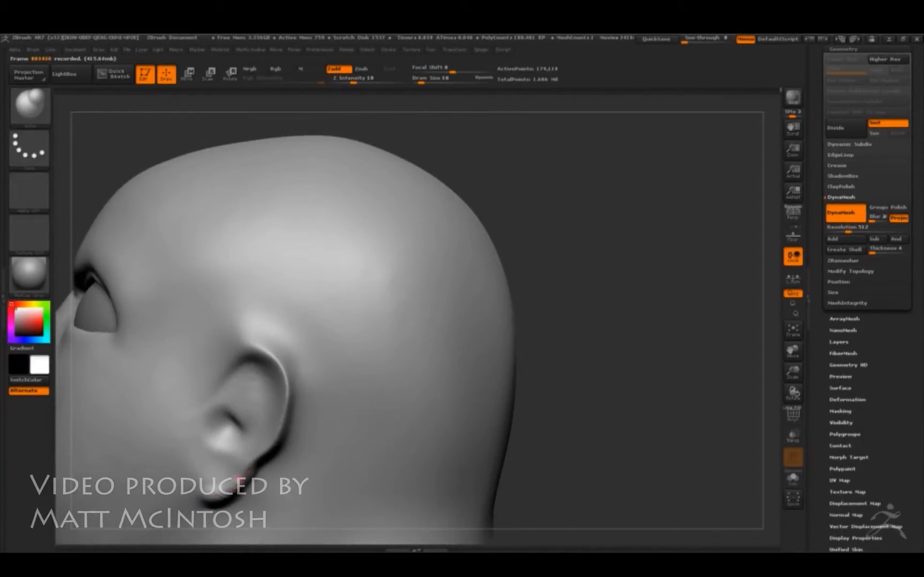
{"action": "left_click_drag", "start_coordinate": [269, 442], "coordinate": [259, 438]}
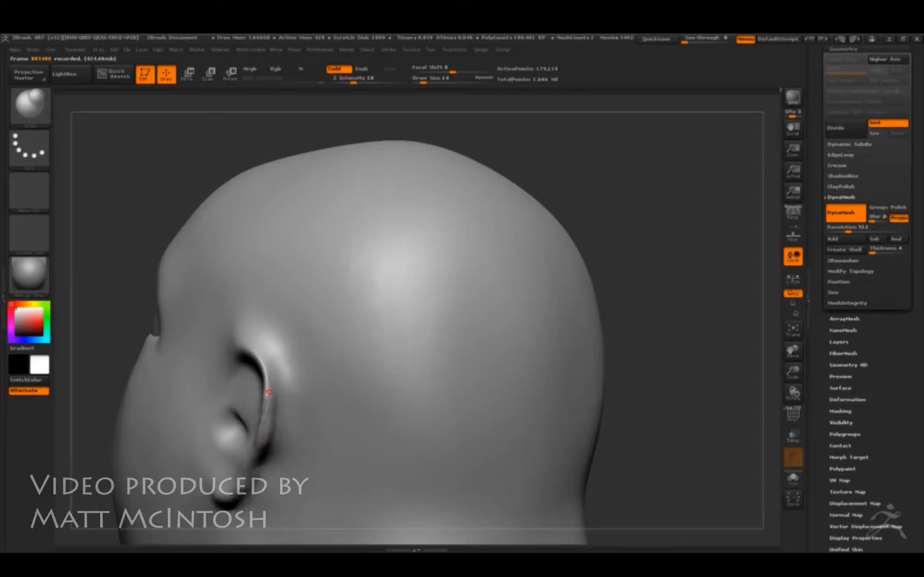
{"action": "left_click_drag", "start_coordinate": [267, 420], "coordinate": [242, 478]}
Sharpen the fold at the ear's upper rim with Dam Standard and build up the nearby forms with Clay.
{"action": "mouse_move", "coordinate": [695, 240]}
{"action": "left_mouse_down"}
{"action": "mouse_move", "coordinate": [645, 171]}
{"action": "mouse_move", "coordinate": [631, 182]}
{"action": "left_mouse_up"}
{"action": "key", "text": "b"}
{"action": "key", "text": "d"}
{"action": "key", "text": "s"}
{"action": "mouse_move", "coordinate": [439, 278]}
{"action": "left_mouse_down"}
{"action": "mouse_move", "coordinate": [495, 248]}
{"action": "mouse_move", "coordinate": [209, 349]}
{"action": "mouse_move", "coordinate": [243, 345]}
{"action": "mouse_move", "coordinate": [239, 358]}
{"action": "left_mouse_up"}
{"action": "key", "text": "b"}
{"action": "key", "text": "c"}
{"action": "key", "text": "l"}
{"action": "left_click_drag", "start_coordinate": [741, 235], "coordinate": [722, 161]}
{"action": "left_click_drag", "start_coordinate": [192, 330], "coordinate": [616, 250]}
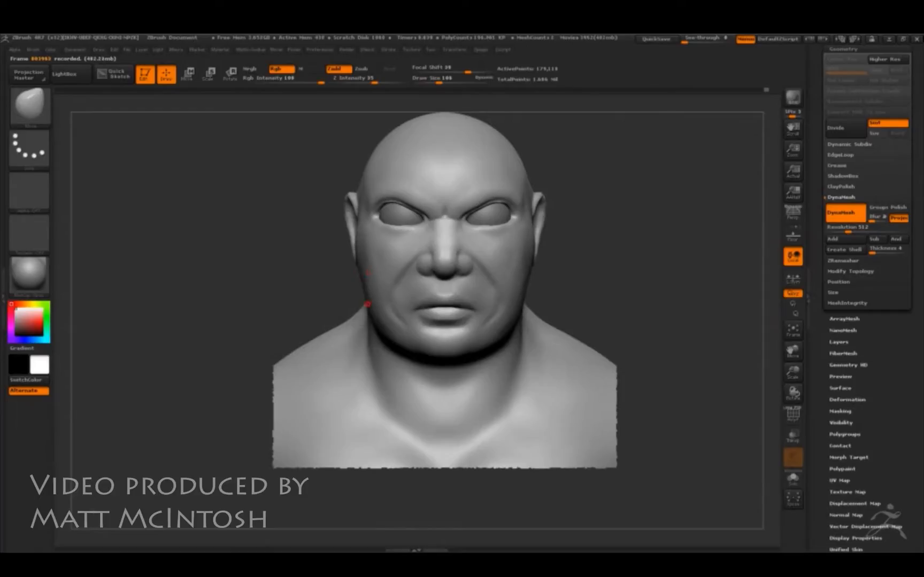
Adjust the jaw, chin, brow and eye area of the head with the Move brush.
{"action": "mouse_move", "coordinate": [363, 310]}
{"action": "left_mouse_down"}
{"action": "mouse_move", "coordinate": [422, 300]}
{"action": "mouse_move", "coordinate": [412, 306]}
{"action": "left_mouse_up"}
{"action": "left_click_drag", "start_coordinate": [422, 351], "coordinate": [437, 358]}
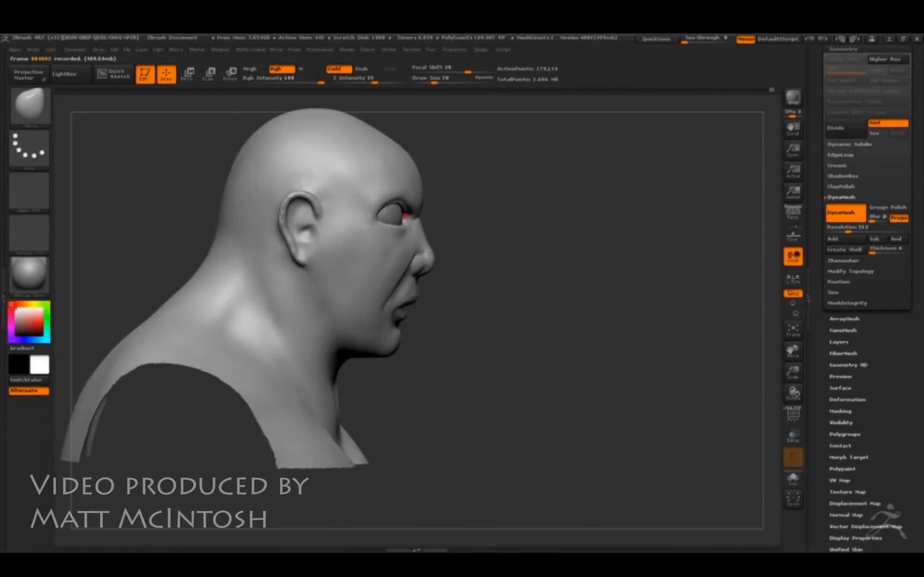
{"action": "left_click_drag", "start_coordinate": [411, 218], "coordinate": [182, 286]}
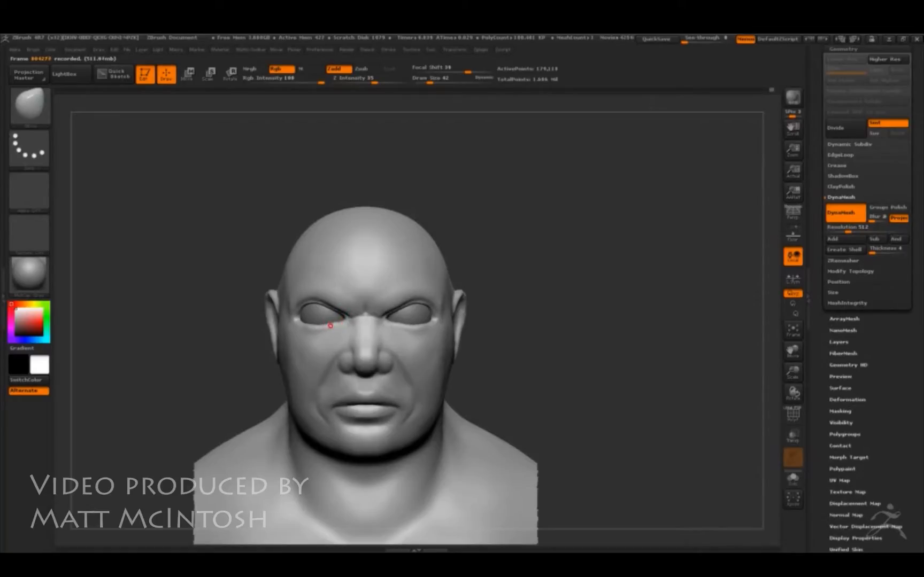
{"action": "mouse_move", "coordinate": [295, 318]}
{"action": "left_mouse_down"}
{"action": "mouse_move", "coordinate": [214, 313]}
{"action": "mouse_move", "coordinate": [324, 330]}
{"action": "mouse_move", "coordinate": [486, 300]}
{"action": "mouse_move", "coordinate": [483, 374]}
{"action": "left_mouse_up"}
{"action": "left_click_drag", "start_coordinate": [354, 306], "coordinate": [356, 310]}
Adjust the cheek, brow and mouth proportions with the Move brush from a rotated view.
{"action": "left_click_drag", "start_coordinate": [658, 288], "coordinate": [577, 252]}
{"action": "left_click_drag", "start_coordinate": [235, 318], "coordinate": [274, 324]}
{"action": "left_click_drag", "start_coordinate": [270, 278], "coordinate": [294, 286]}
{"action": "mouse_move", "coordinate": [409, 426]}
{"action": "left_mouse_down"}
{"action": "mouse_move", "coordinate": [368, 430]}
{"action": "mouse_move", "coordinate": [383, 425]}
{"action": "left_mouse_up"}
{"action": "mouse_move", "coordinate": [393, 377]}
{"action": "left_mouse_down"}
{"action": "mouse_move", "coordinate": [385, 400]}
{"action": "mouse_move", "coordinate": [394, 379]}
{"action": "left_mouse_up"}
Push the side of the face, the jawline and the neck inward with the Move brush.
{"action": "left_click_drag", "start_coordinate": [679, 374], "coordinate": [606, 215], "text": "alt"}
{"action": "left_click_drag", "start_coordinate": [323, 382], "coordinate": [353, 386]}
{"action": "mouse_move", "coordinate": [300, 350]}
{"action": "left_mouse_down"}
{"action": "mouse_move", "coordinate": [328, 345]}
{"action": "mouse_move", "coordinate": [320, 349]}
{"action": "left_mouse_up"}
{"action": "left_click_drag", "start_coordinate": [316, 396], "coordinate": [334, 400]}
{"action": "mouse_move", "coordinate": [320, 461]}
{"action": "left_mouse_down"}
{"action": "mouse_move", "coordinate": [323, 483]}
{"action": "mouse_move", "coordinate": [345, 464]}
{"action": "left_mouse_up"}
Define the underside of the jaw and the neck muscle with the Clay brush from below the chin.
{"action": "left_click_drag", "start_coordinate": [600, 299], "coordinate": [711, 299]}
{"action": "left_click_drag", "start_coordinate": [711, 299], "coordinate": [722, 283], "text": "alt"}
{"action": "mouse_move", "coordinate": [790, 349]}
{"action": "left_mouse_down"}
{"action": "mouse_move", "coordinate": [407, 351]}
{"action": "mouse_move", "coordinate": [342, 334]}
{"action": "left_mouse_up"}
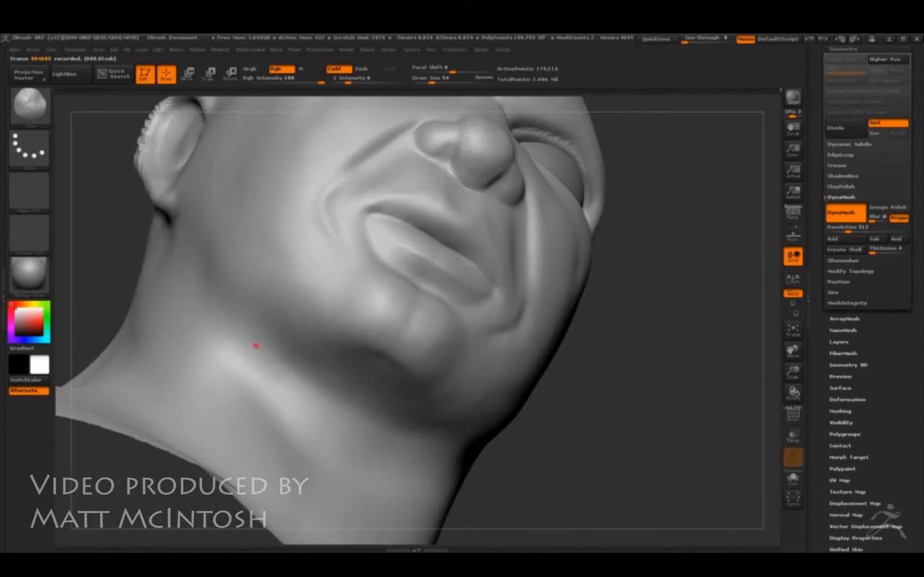
{"action": "mouse_move", "coordinate": [256, 346]}
{"action": "left_mouse_down"}
{"action": "mouse_move", "coordinate": [299, 406]}
{"action": "mouse_move", "coordinate": [282, 395]}
{"action": "mouse_move", "coordinate": [314, 348]}
{"action": "left_mouse_up"}
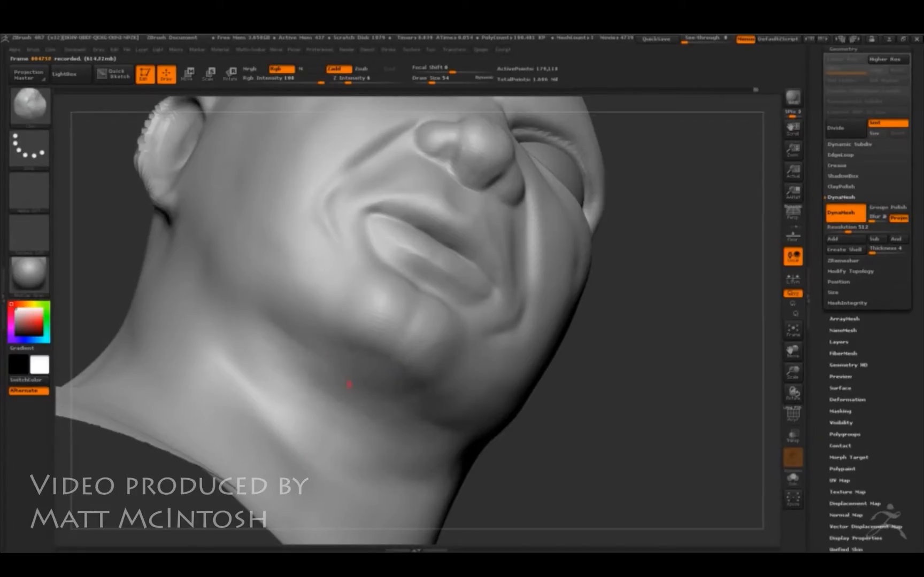
{"action": "left_click_drag", "start_coordinate": [349, 384], "coordinate": [338, 341]}
{"action": "mouse_move", "coordinate": [306, 399]}
{"action": "left_mouse_down"}
{"action": "mouse_move", "coordinate": [334, 392]}
{"action": "mouse_move", "coordinate": [274, 433]}
{"action": "mouse_move", "coordinate": [270, 400]}
{"action": "mouse_move", "coordinate": [315, 440]}
{"action": "mouse_move", "coordinate": [304, 398]}
{"action": "left_mouse_up"}
{"action": "mouse_move", "coordinate": [561, 450]}
{"action": "left_mouse_down"}
{"action": "mouse_move", "coordinate": [588, 443]}
{"action": "mouse_move", "coordinate": [699, 303]}
{"action": "mouse_move", "coordinate": [666, 305]}
{"action": "mouse_move", "coordinate": [733, 295]}
{"action": "left_mouse_up"}
{"action": "mouse_move", "coordinate": [329, 299]}
{"action": "left_mouse_down"}
{"action": "mouse_move", "coordinate": [433, 346]}
{"action": "mouse_move", "coordinate": [368, 347]}
{"action": "left_mouse_up"}
{"action": "left_click_drag", "start_coordinate": [267, 338], "coordinate": [342, 398]}
{"action": "mouse_move", "coordinate": [631, 235]}
{"action": "left_mouse_down"}
{"action": "mouse_move", "coordinate": [688, 208]}
{"action": "mouse_move", "coordinate": [664, 210]}
{"action": "mouse_move", "coordinate": [698, 210]}
{"action": "left_mouse_up"}
Adjust the overall head and neck shape with the Move brush from several angles.
{"action": "key", "text": "b"}
{"action": "key", "text": "m"}
{"action": "key", "text": "v"}
{"action": "mouse_move", "coordinate": [430, 278]}
{"action": "left_mouse_down"}
{"action": "mouse_move", "coordinate": [436, 231]}
{"action": "mouse_move", "coordinate": [430, 236]}
{"action": "left_mouse_up"}
{"action": "left_click_drag", "start_coordinate": [236, 246], "coordinate": [350, 250]}
{"action": "left_click_drag", "start_coordinate": [551, 246], "coordinate": [470, 268]}
{"action": "left_click_drag", "start_coordinate": [792, 351], "coordinate": [695, 476]}
{"action": "mouse_move", "coordinate": [235, 235]}
{"action": "left_mouse_down"}
{"action": "mouse_move", "coordinate": [334, 240]}
{"action": "mouse_move", "coordinate": [326, 250]}
{"action": "mouse_move", "coordinate": [289, 254]}
{"action": "mouse_move", "coordinate": [336, 202]}
{"action": "mouse_move", "coordinate": [227, 256]}
{"action": "mouse_move", "coordinate": [260, 258]}
{"action": "mouse_move", "coordinate": [212, 214]}
{"action": "mouse_move", "coordinate": [264, 180]}
{"action": "mouse_move", "coordinate": [390, 226]}
{"action": "mouse_move", "coordinate": [338, 260]}
{"action": "mouse_move", "coordinate": [354, 252]}
{"action": "mouse_move", "coordinate": [332, 248]}
{"action": "mouse_move", "coordinate": [330, 216]}
{"action": "mouse_move", "coordinate": [250, 241]}
{"action": "mouse_move", "coordinate": [347, 249]}
{"action": "mouse_move", "coordinate": [320, 253]}
{"action": "mouse_move", "coordinate": [355, 309]}
{"action": "mouse_move", "coordinate": [333, 322]}
{"action": "mouse_move", "coordinate": [579, 259]}
{"action": "mouse_move", "coordinate": [423, 289]}
{"action": "mouse_move", "coordinate": [721, 219]}
{"action": "mouse_move", "coordinate": [637, 328]}
{"action": "mouse_move", "coordinate": [660, 321]}
{"action": "mouse_move", "coordinate": [654, 331]}
{"action": "mouse_move", "coordinate": [695, 334]}
{"action": "mouse_move", "coordinate": [695, 385]}
{"action": "left_mouse_up"}
Unhide the full body and set the Move brush to focal shift 66 and draw size 242.
{"action": "left_click", "coordinate": [443, 80]}
{"action": "left_click", "coordinate": [479, 69]}
{"action": "left_click", "coordinate": [720, 218], "text": "ctrl+shift"}
{"action": "key", "text": "f"}
{"action": "key", "text": "bracketright"}
{"action": "key", "text": "bracketright"}
{"action": "key", "text": "bracketright"}
{"action": "key", "text": "bracketright"}
{"action": "key", "text": "bracketright"}
{"action": "key", "text": "bracketright"}
{"action": "key", "text": "bracketright"}
{"action": "key", "text": "bracketright"}
{"action": "key", "text": "bracketright"}
{"action": "key", "text": "bracketright"}
{"action": "key", "text": "bracketright"}
{"action": "key", "text": "bracketright"}
{"action": "key", "text": "bracketright"}
{"action": "key", "text": "bracketright"}
{"action": "key", "text": "bracketright"}
{"action": "key", "text": "bracketright"}
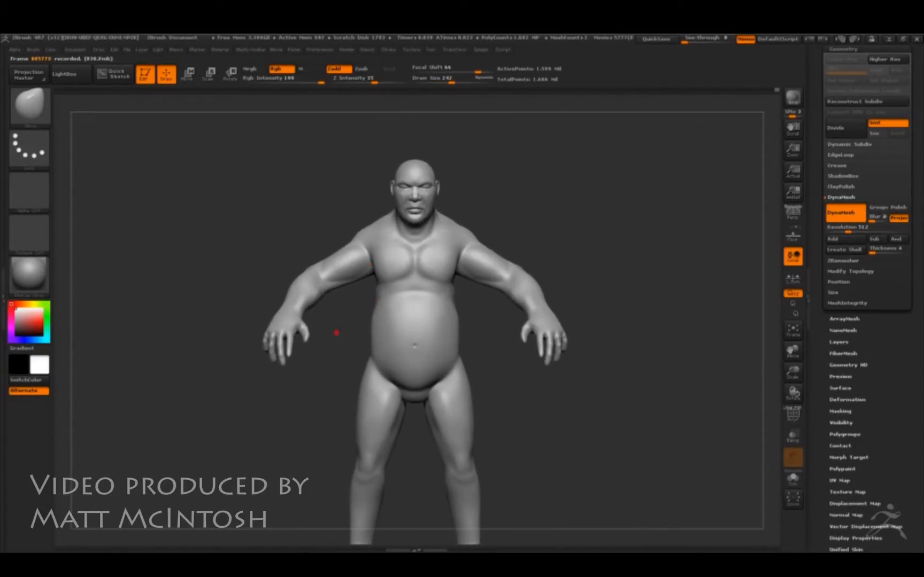
Save the sculpted tool to a file with Save As.
{"action": "left_click_drag", "start_coordinate": [336, 332], "coordinate": [660, 321]}
{"action": "left_click_drag", "start_coordinate": [812, 147], "coordinate": [812, 338]}
{"action": "left_click", "coordinate": [880, 65]}
Sculpt the nail beds into the tips of the index and middle fingers.
{"action": "left_click_drag", "start_coordinate": [655, 363], "coordinate": [631, 374]}
{"action": "mouse_move", "coordinate": [631, 347]}
{"action": "left_mouse_down"}
{"action": "mouse_move", "coordinate": [714, 334]}
{"action": "mouse_move", "coordinate": [406, 353]}
{"action": "mouse_move", "coordinate": [419, 355]}
{"action": "mouse_move", "coordinate": [418, 388]}
{"action": "mouse_move", "coordinate": [423, 373]}
{"action": "mouse_move", "coordinate": [419, 412]}
{"action": "mouse_move", "coordinate": [410, 404]}
{"action": "mouse_move", "coordinate": [637, 380]}
{"action": "left_mouse_up"}
{"action": "left_click_drag", "start_coordinate": [338, 374], "coordinate": [334, 389], "text": "shift"}
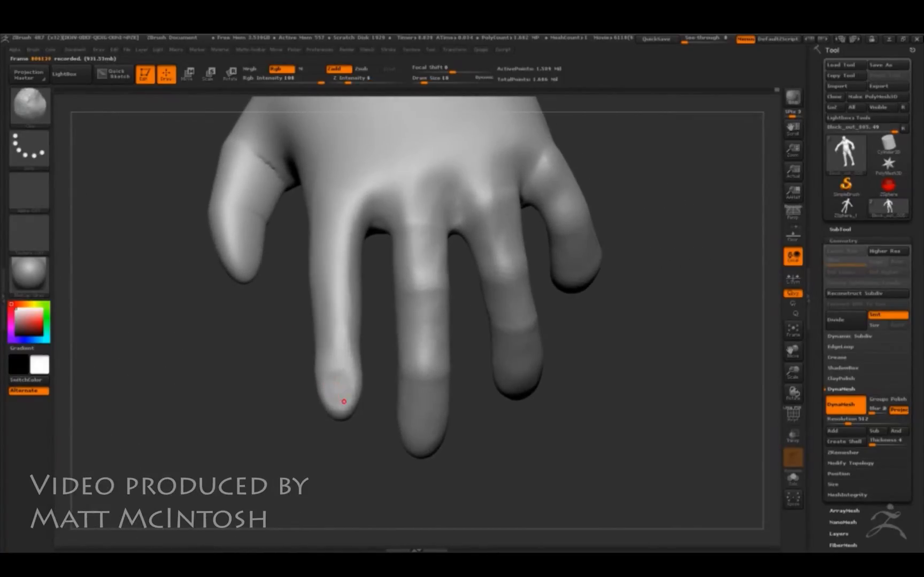
{"action": "left_click_drag", "start_coordinate": [337, 380], "coordinate": [432, 480]}
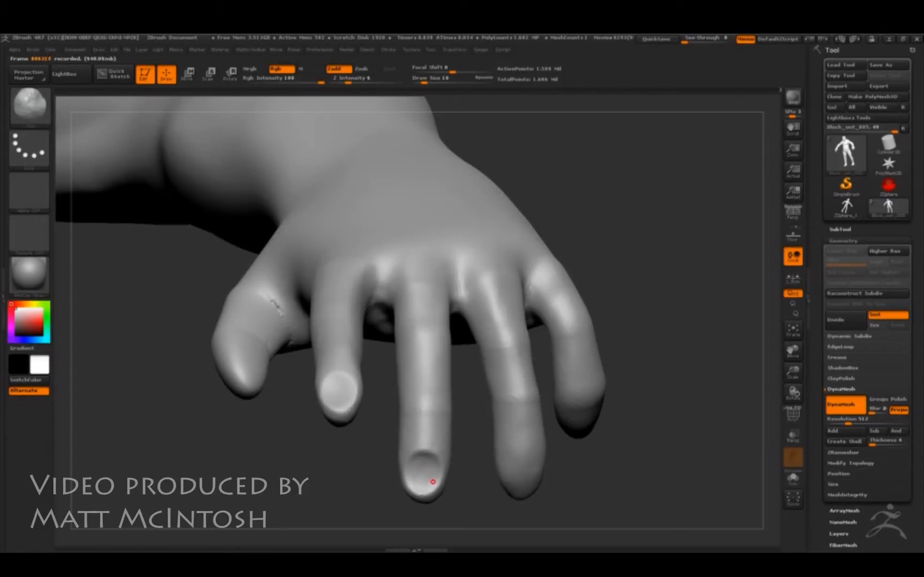
{"action": "left_click_drag", "start_coordinate": [424, 478], "coordinate": [428, 482]}
Sculpt the nail bed on the ring finger and refine the neighbouring fingertips.
{"action": "mouse_move", "coordinate": [641, 481]}
{"action": "left_mouse_down"}
{"action": "mouse_move", "coordinate": [627, 452]}
{"action": "mouse_move", "coordinate": [636, 465]}
{"action": "left_mouse_up"}
{"action": "left_click_drag", "start_coordinate": [531, 486], "coordinate": [521, 509]}
{"action": "left_click_drag", "start_coordinate": [647, 481], "coordinate": [604, 460]}
{"action": "left_click_drag", "start_coordinate": [604, 460], "coordinate": [498, 348], "text": "alt"}
{"action": "left_click_drag", "start_coordinate": [424, 386], "coordinate": [406, 391]}
{"action": "left_click_drag", "start_coordinate": [485, 450], "coordinate": [475, 399]}
Reshape the fingertip with the Move brush and form the nail bed on the next finger.
{"action": "key", "text": "b"}
{"action": "key", "text": "m"}
{"action": "key", "text": "v"}
{"action": "left_click_drag", "start_coordinate": [400, 397], "coordinate": [395, 404]}
{"action": "mouse_move", "coordinate": [601, 278]}
{"action": "left_mouse_down"}
{"action": "mouse_move", "coordinate": [593, 322]}
{"action": "mouse_move", "coordinate": [583, 320]}
{"action": "mouse_move", "coordinate": [635, 313]}
{"action": "mouse_move", "coordinate": [600, 335]}
{"action": "left_mouse_up"}
{"action": "key", "text": "bracketright"}
{"action": "key", "text": "bracketright"}
{"action": "key", "text": "bracketright"}
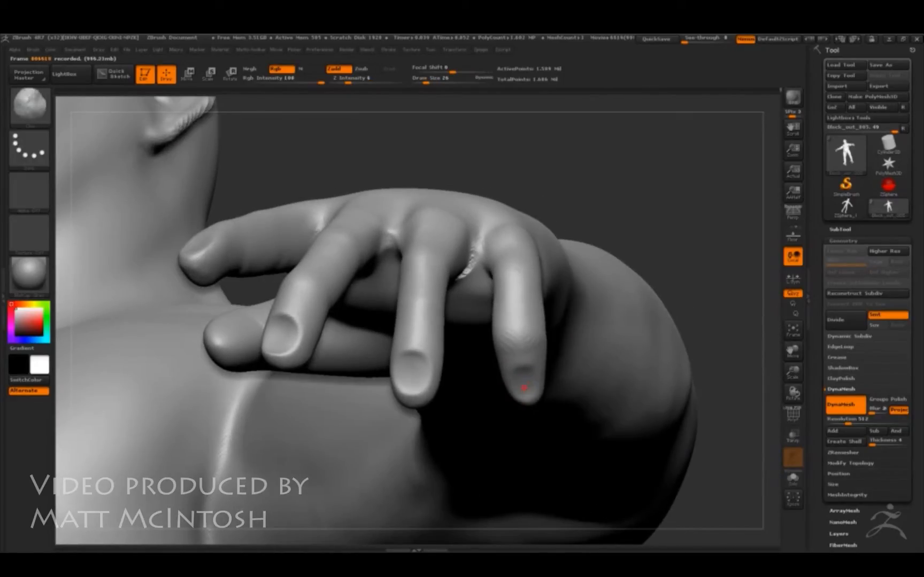
Reshape the fingers with an enlarged Move brush and sculpt the nail bed on the thumb.
{"action": "key", "text": "b"}
{"action": "key", "text": "m"}
{"action": "key", "text": "v"}
{"action": "mouse_move", "coordinate": [583, 182]}
{"action": "left_mouse_down"}
{"action": "mouse_move", "coordinate": [592, 208]}
{"action": "mouse_move", "coordinate": [621, 223]}
{"action": "mouse_move", "coordinate": [724, 178]}
{"action": "mouse_move", "coordinate": [601, 257]}
{"action": "left_mouse_up"}
{"action": "key", "text": "bracketright"}
{"action": "key", "text": "bracketright"}
{"action": "key", "text": "bracketright"}
{"action": "key", "text": "bracketright"}
{"action": "key", "text": "bracketright"}
{"action": "key", "text": "bracketright"}
{"action": "left_click_drag", "start_coordinate": [600, 350], "coordinate": [533, 424]}
{"action": "mouse_move", "coordinate": [438, 234]}
{"action": "left_mouse_down"}
{"action": "mouse_move", "coordinate": [419, 299]}
{"action": "mouse_move", "coordinate": [381, 289]}
{"action": "mouse_move", "coordinate": [378, 232]}
{"action": "mouse_move", "coordinate": [449, 299]}
{"action": "mouse_move", "coordinate": [476, 228]}
{"action": "mouse_move", "coordinate": [469, 199]}
{"action": "mouse_move", "coordinate": [489, 231]}
{"action": "mouse_move", "coordinate": [462, 238]}
{"action": "mouse_move", "coordinate": [484, 344]}
{"action": "mouse_move", "coordinate": [330, 330]}
{"action": "mouse_move", "coordinate": [320, 295]}
{"action": "mouse_move", "coordinate": [330, 320]}
{"action": "mouse_move", "coordinate": [313, 346]}
{"action": "mouse_move", "coordinate": [395, 351]}
{"action": "mouse_move", "coordinate": [540, 394]}
{"action": "mouse_move", "coordinate": [414, 383]}
{"action": "mouse_move", "coordinate": [233, 256]}
{"action": "mouse_move", "coordinate": [262, 298]}
{"action": "mouse_move", "coordinate": [433, 406]}
{"action": "mouse_move", "coordinate": [422, 382]}
{"action": "left_mouse_up"}
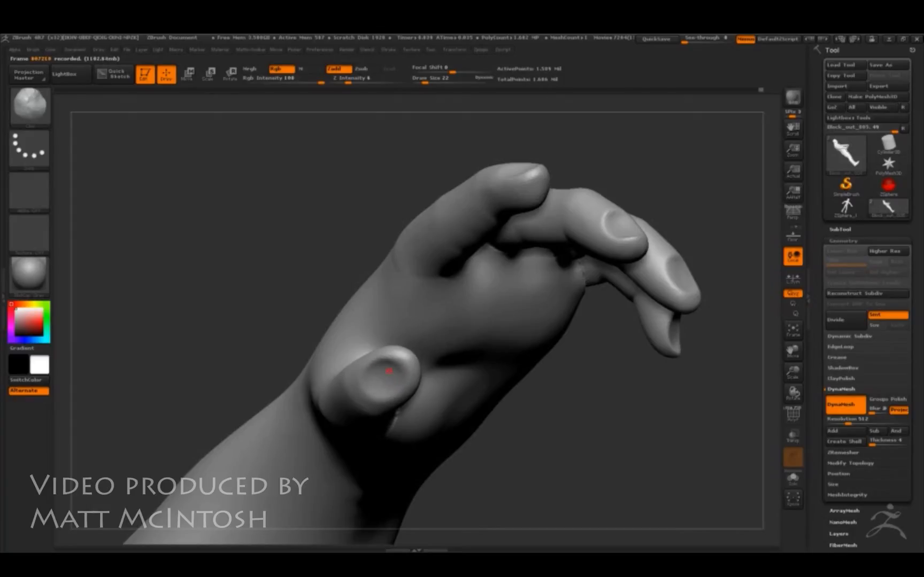
{"action": "left_click_drag", "start_coordinate": [373, 379], "coordinate": [309, 244]}
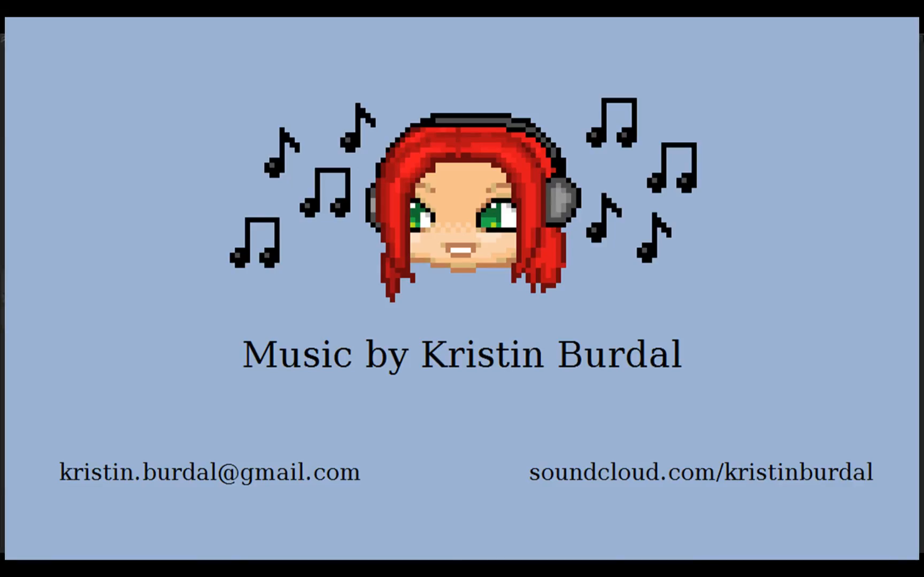